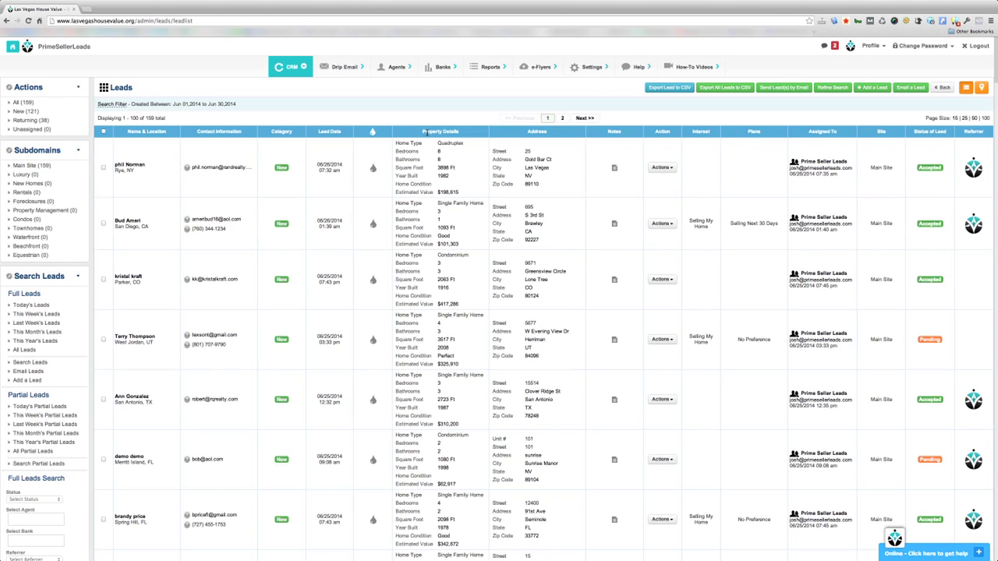
Step: Switch the June 2014 leads list to the Lead Location Summary map
{"action": "left_click", "coordinate": [299, 71]}
{"action": "mouse_move", "coordinate": [481, 80]}
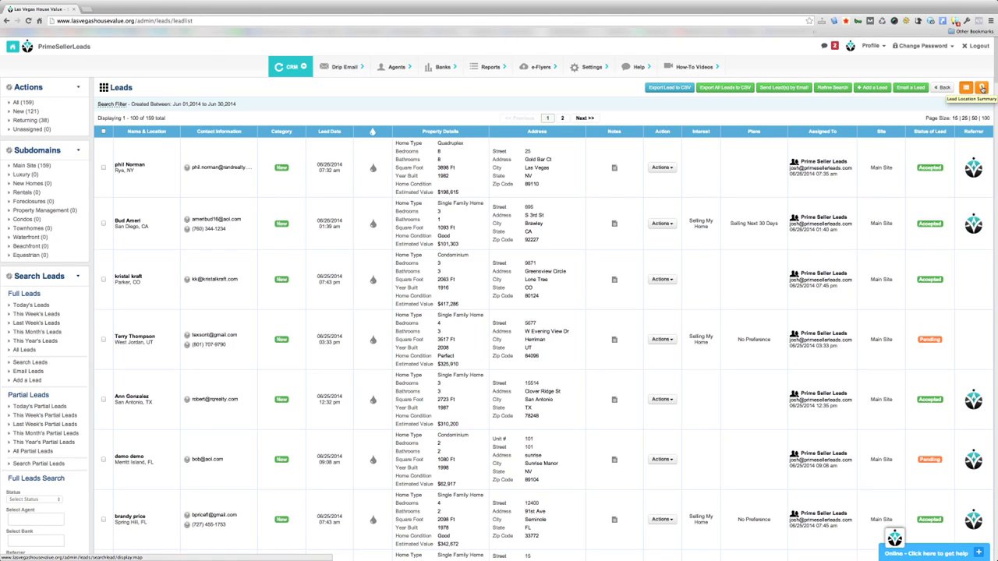
{"action": "left_click", "coordinate": [982, 88]}
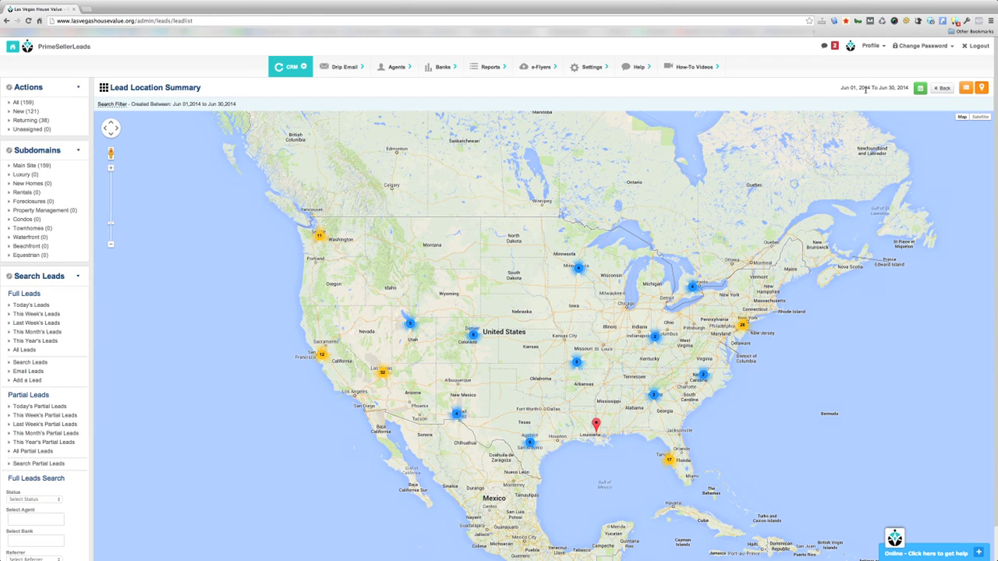
Step: Review the date range options for the lead map and dismiss them without applying any
{"action": "mouse_move", "coordinate": [840, 88]}
{"action": "left_mouse_down"}
{"action": "mouse_move", "coordinate": [906, 87]}
{"action": "mouse_move", "coordinate": [841, 88]}
{"action": "left_mouse_up"}
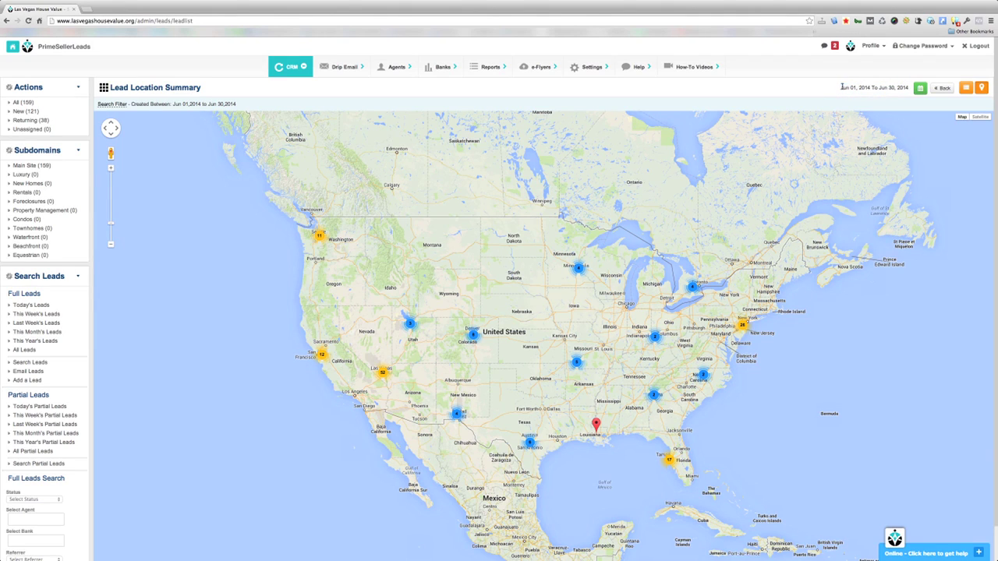
{"action": "left_click", "coordinate": [921, 90]}
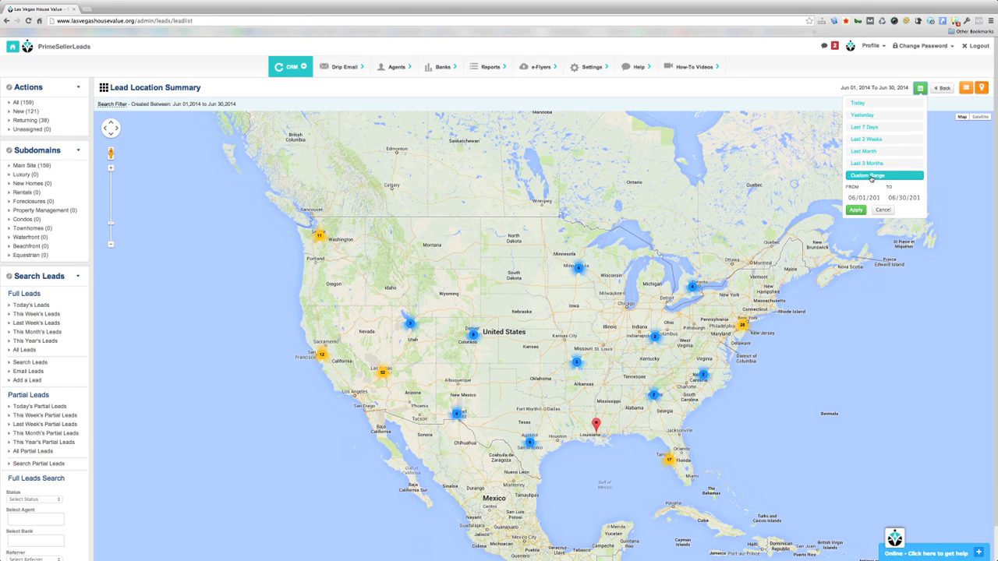
{"action": "left_click", "coordinate": [883, 210]}
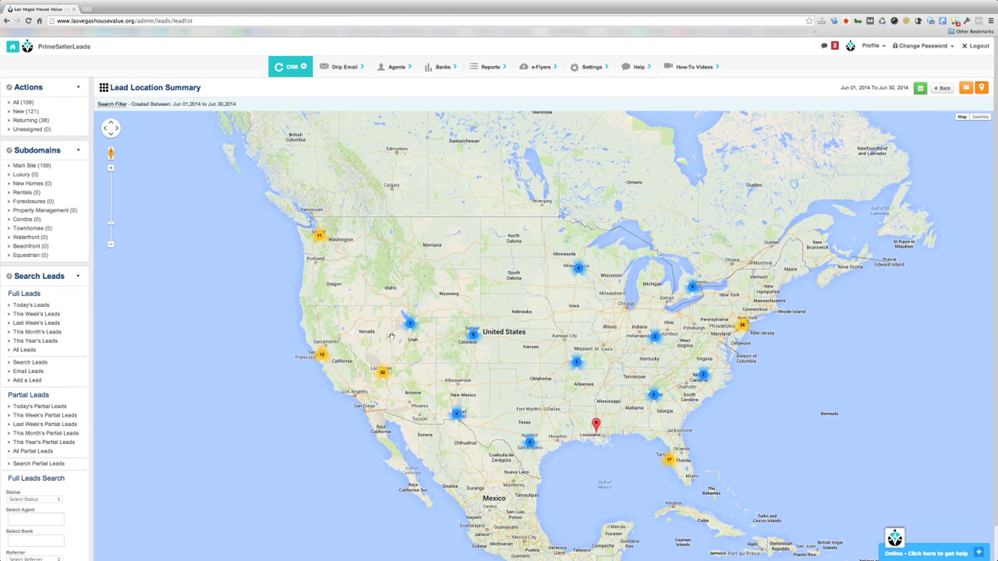
Step: Drill into the Las Vegas lead cluster until the individual lead pins are shown
{"action": "left_click", "coordinate": [382, 374]}
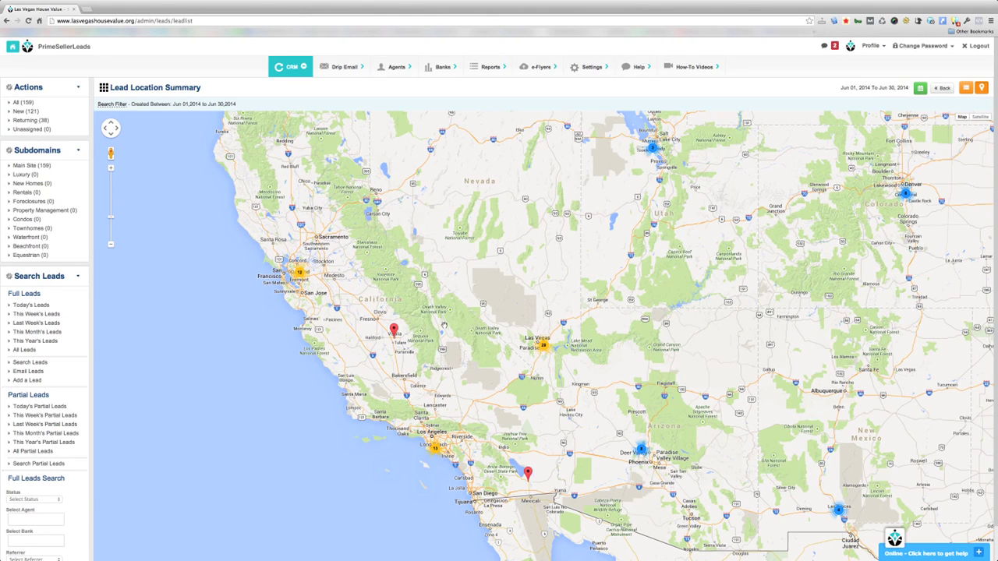
{"action": "left_click", "coordinate": [544, 346]}
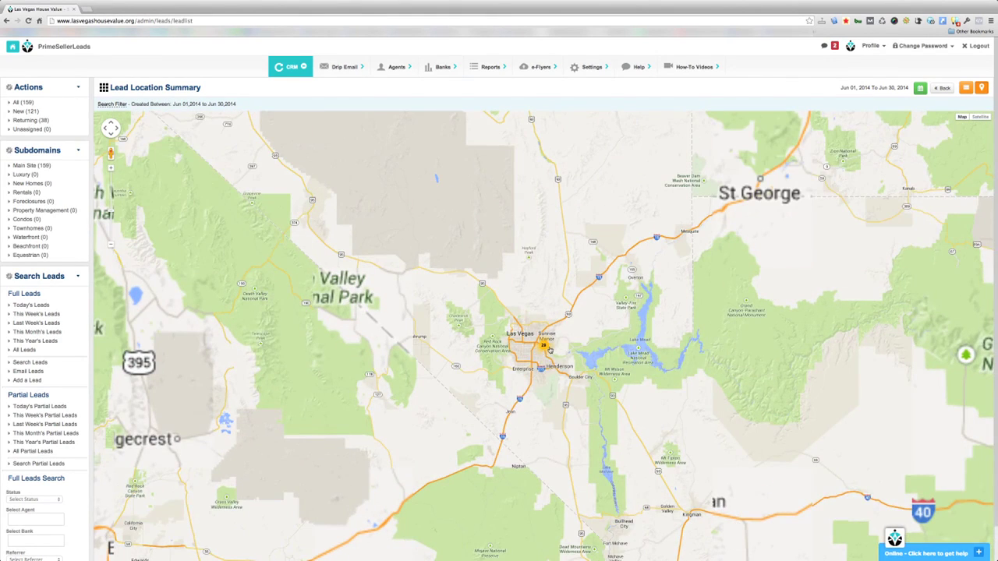
{"action": "left_click", "coordinate": [545, 347]}
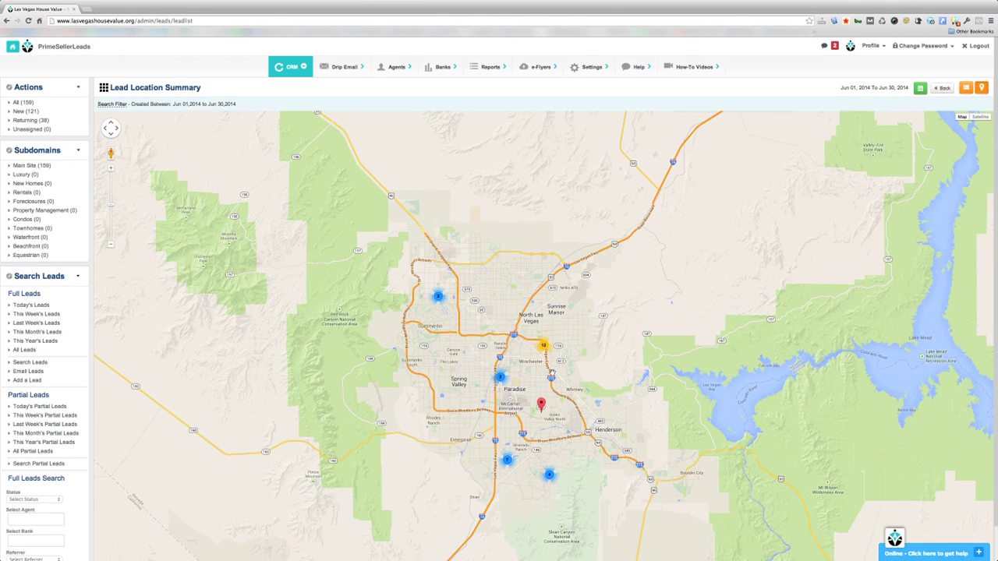
{"action": "scroll", "coordinate": [544, 346], "scroll_direction": "up", "scroll_amount": 2}
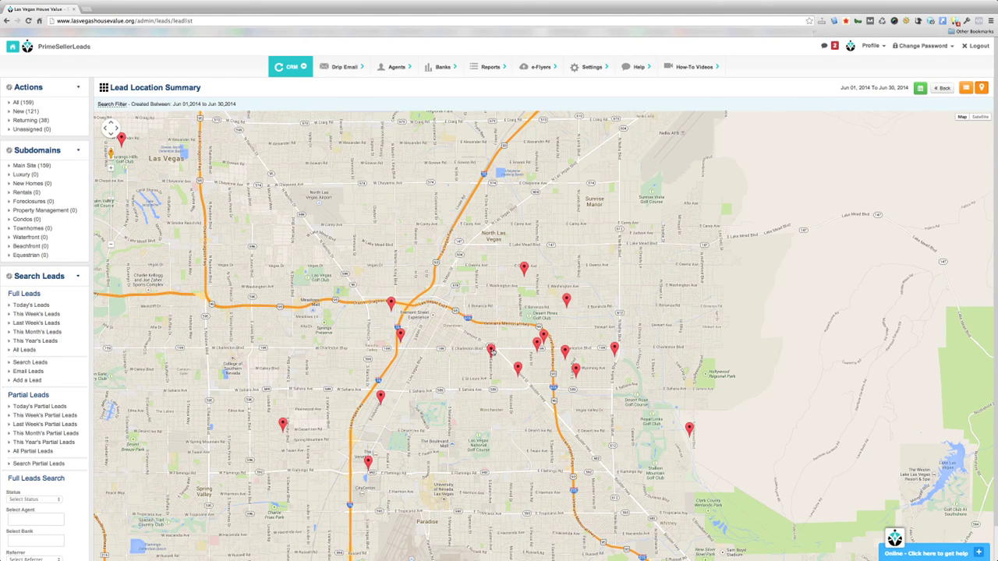
Step: Check the name and address on six individual lead pins around central Las Vegas, and close the last info bubble
{"action": "left_click", "coordinate": [492, 353]}
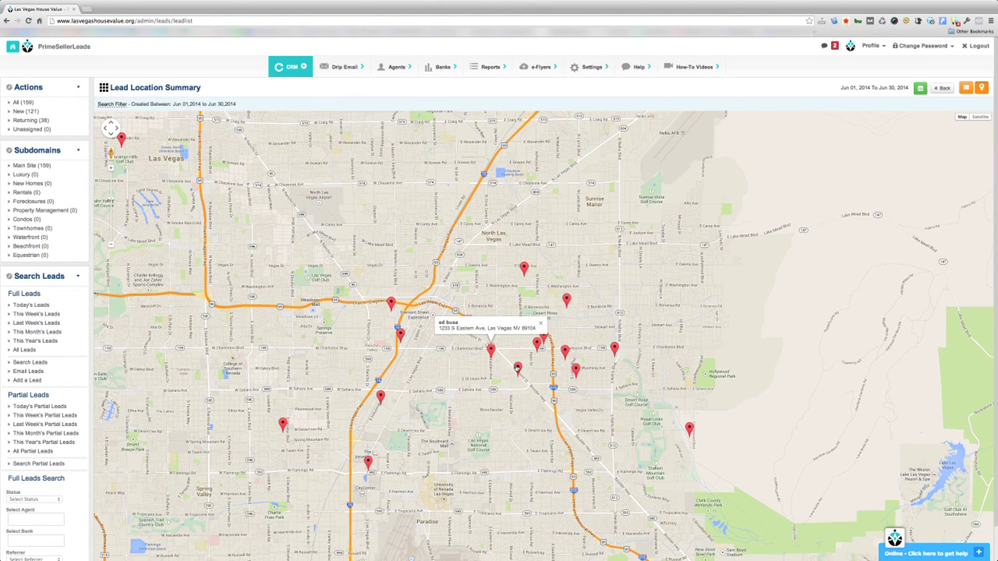
{"action": "left_click", "coordinate": [517, 368]}
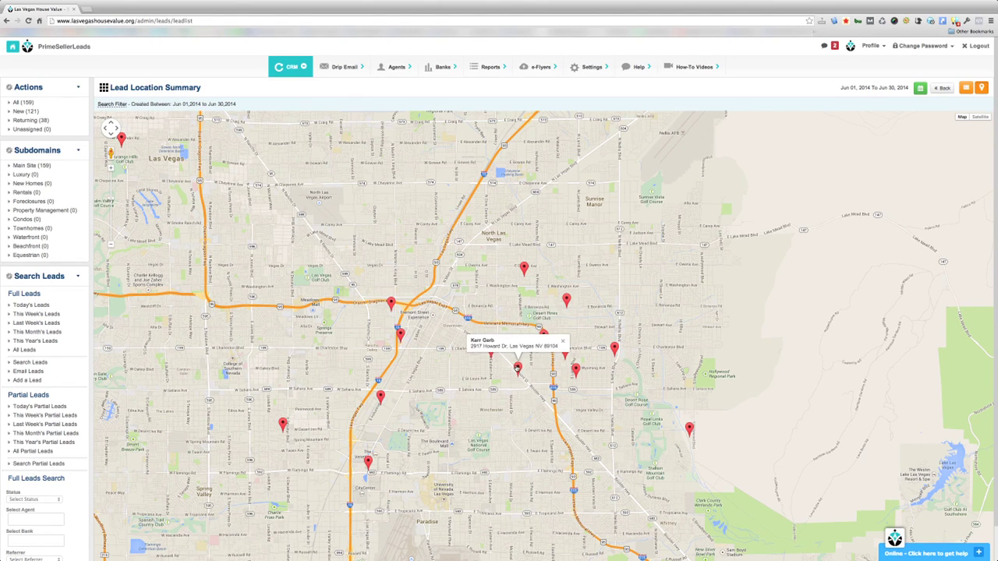
{"action": "left_click", "coordinate": [567, 301]}
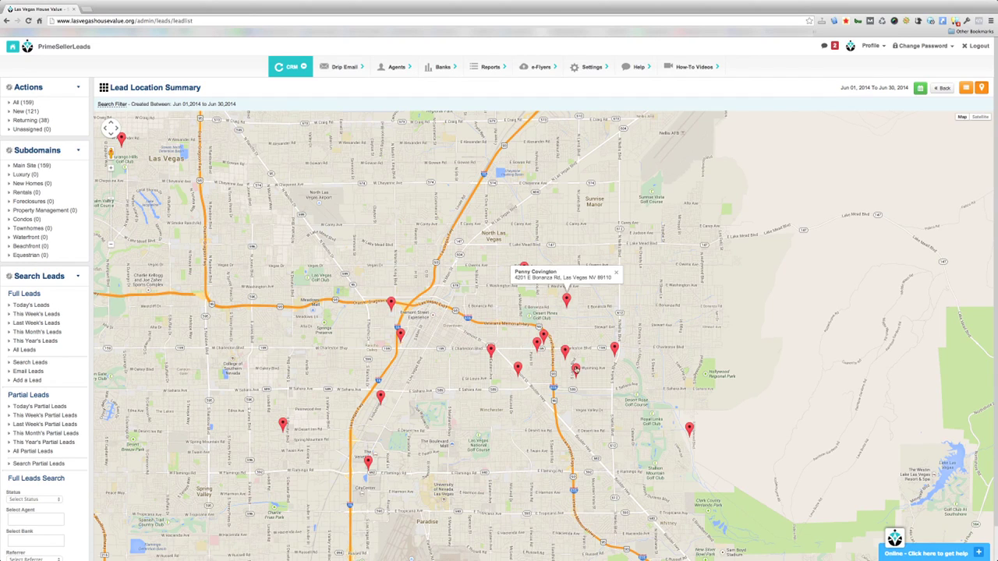
{"action": "left_click", "coordinate": [575, 369]}
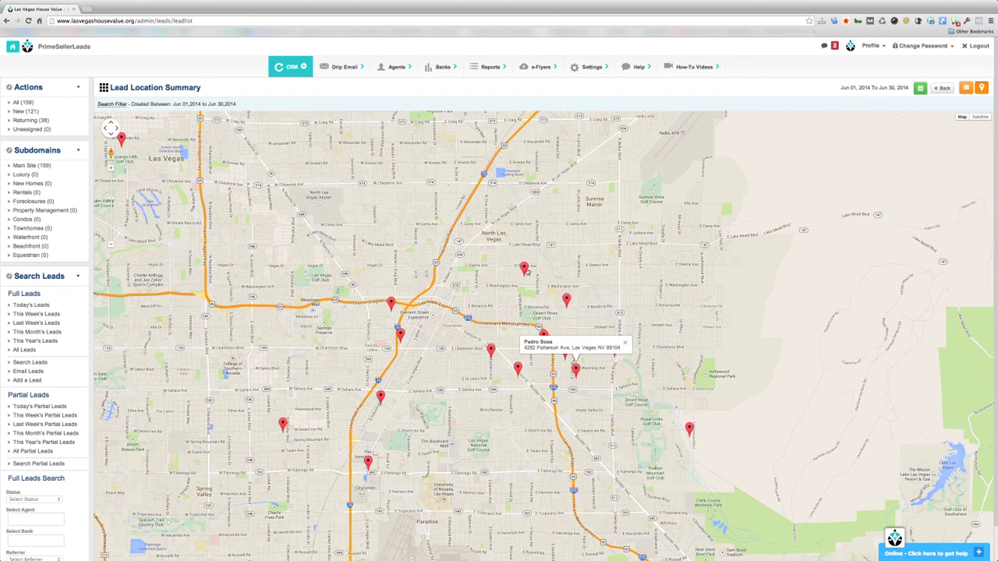
{"action": "left_click", "coordinate": [525, 270]}
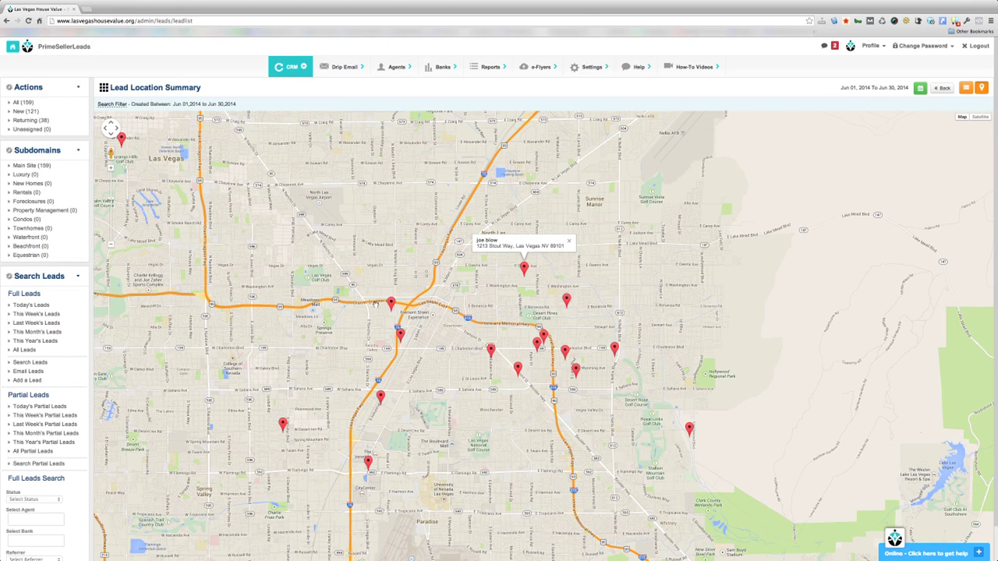
{"action": "left_click", "coordinate": [392, 304]}
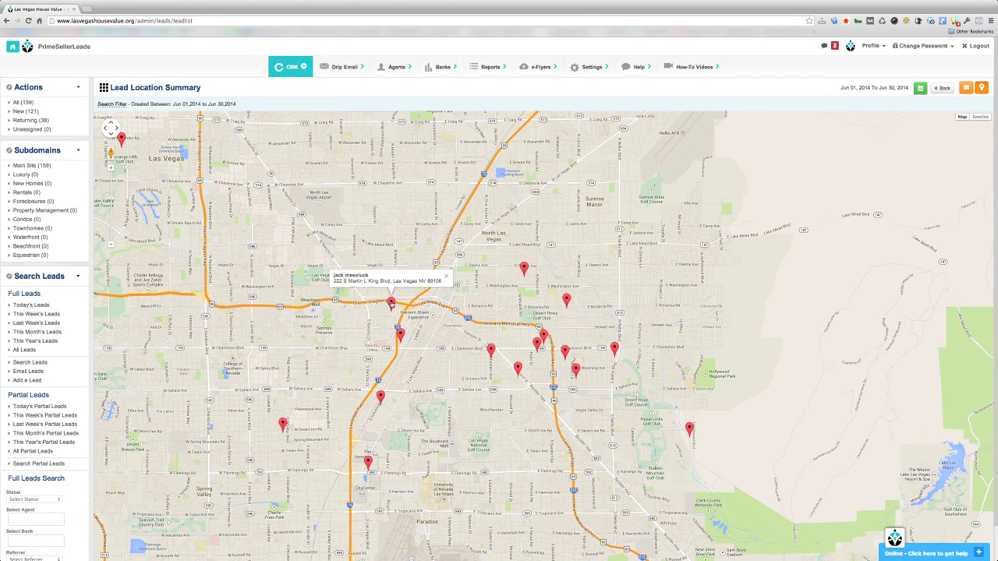
{"action": "left_click", "coordinate": [445, 277]}
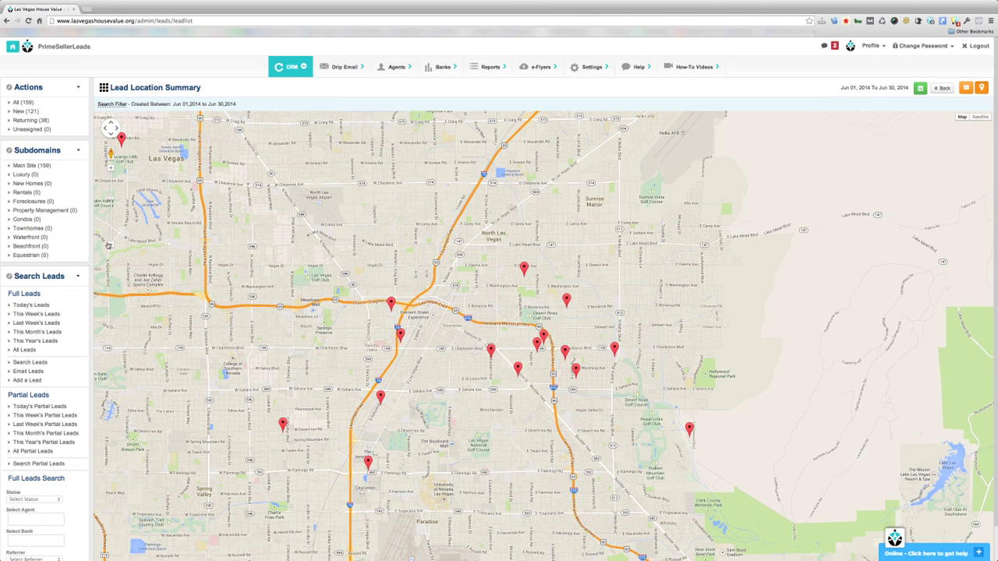
Step: Back out to the wider Las Vegas area, expand the cluster south of Paradise and inspect the pins near Henderson
{"action": "left_click", "coordinate": [111, 246]}
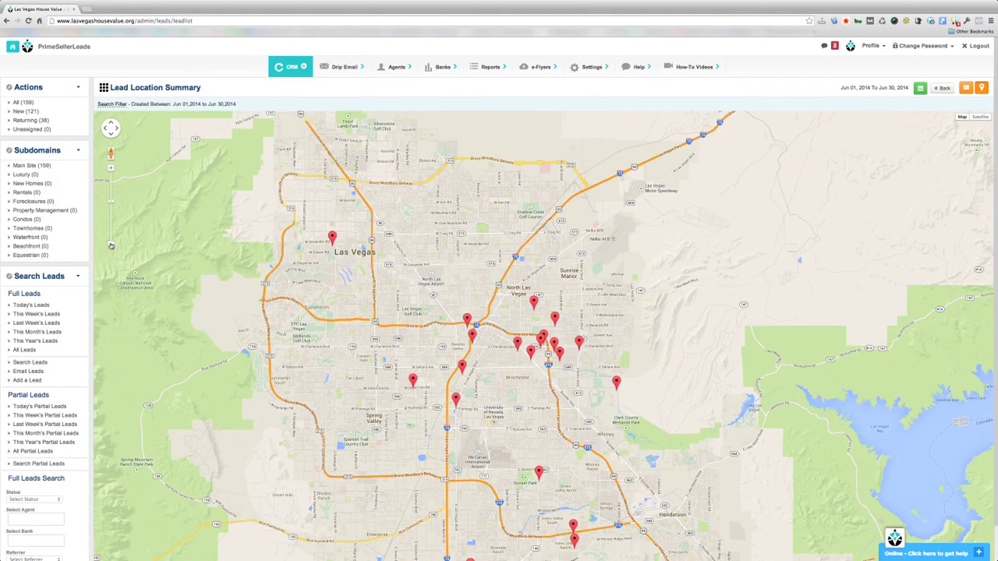
{"action": "left_click", "coordinate": [111, 246]}
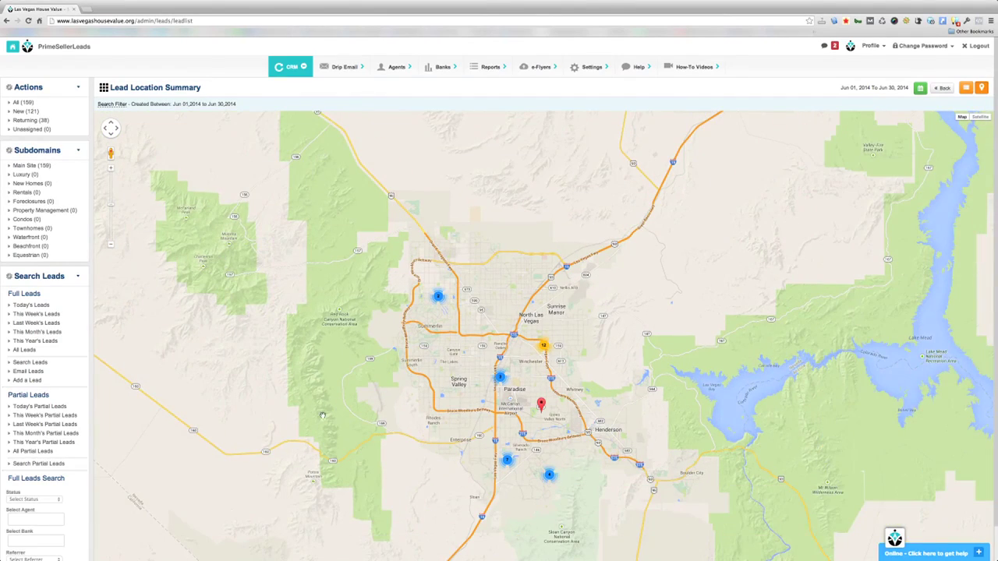
{"action": "left_click", "coordinate": [511, 463]}
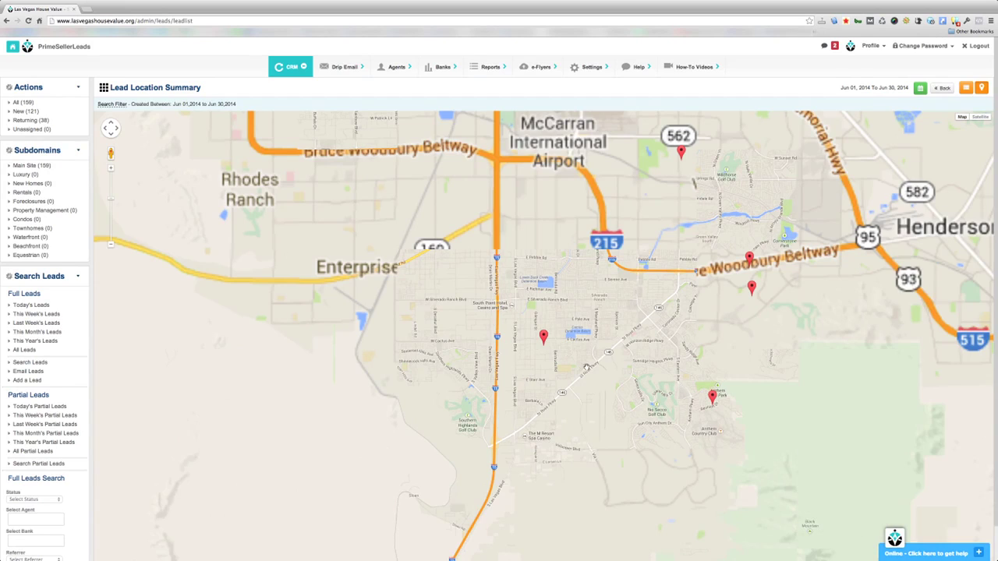
{"action": "left_click_drag", "start_coordinate": [732, 343], "coordinate": [502, 363]}
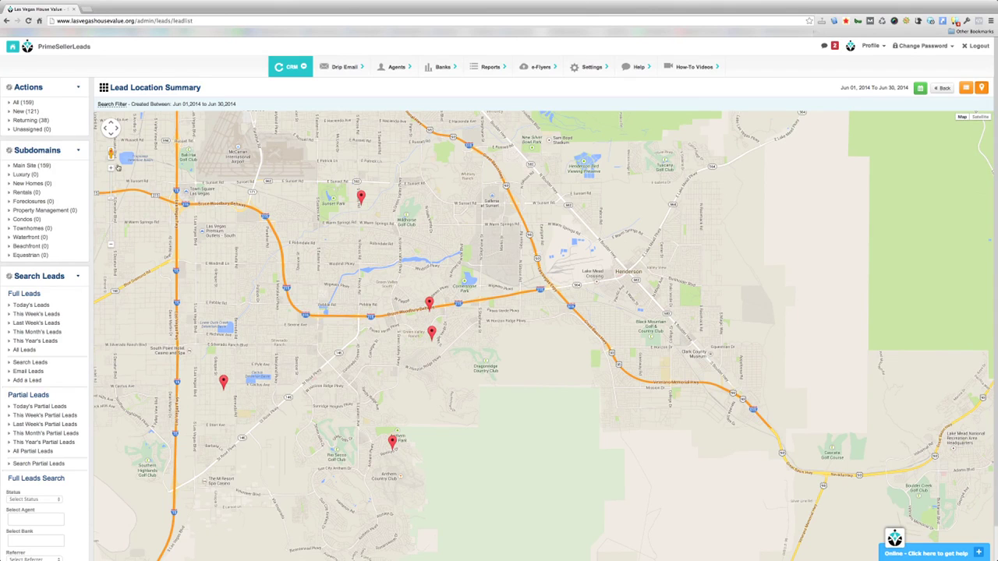
{"action": "left_click", "coordinate": [110, 168]}
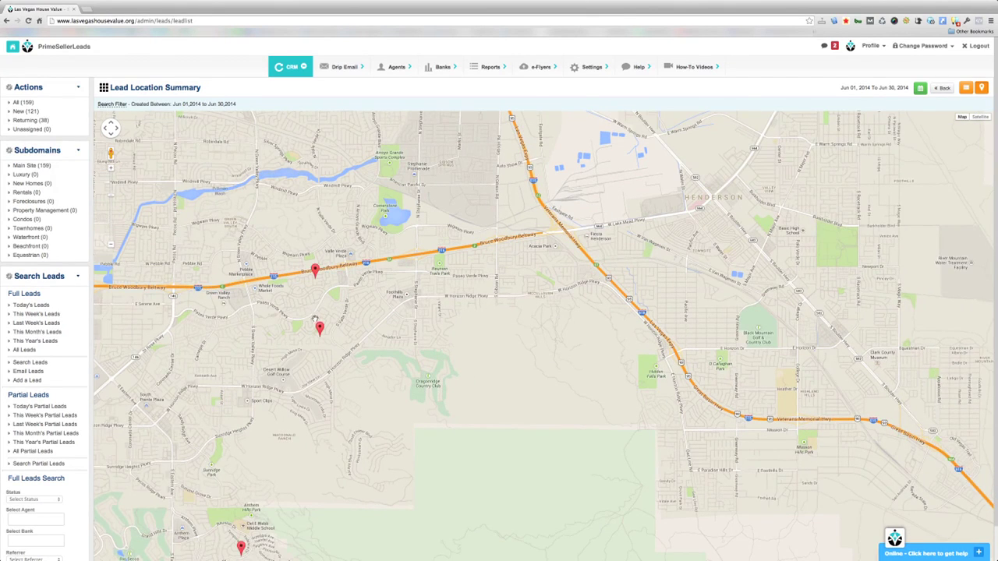
{"action": "left_click_drag", "start_coordinate": [312, 320], "coordinate": [457, 326]}
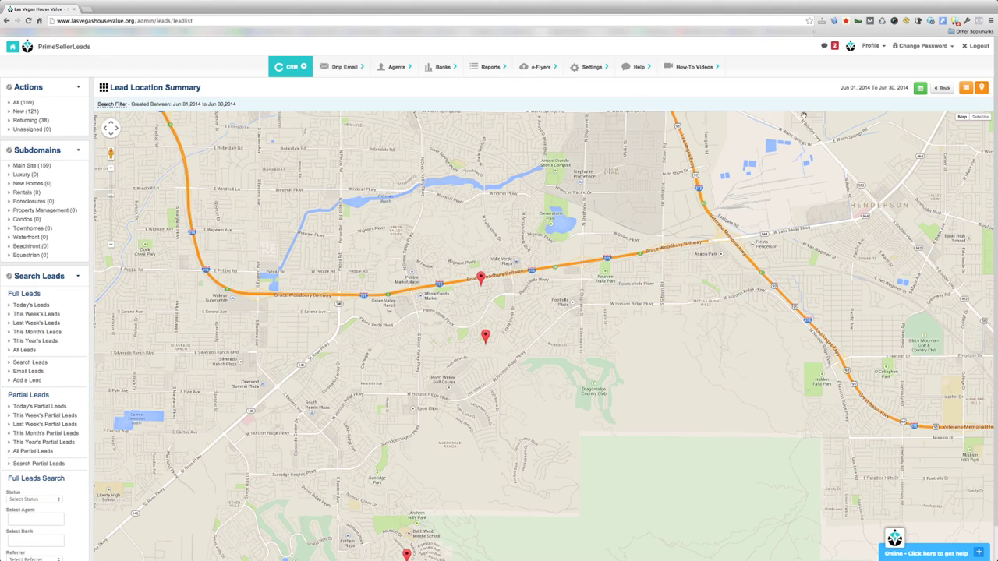
Step: Set the map's date range to Last 3 Months and drill into the Las Vegas cluster down to its individual lead pins
{"action": "left_click", "coordinate": [920, 89]}
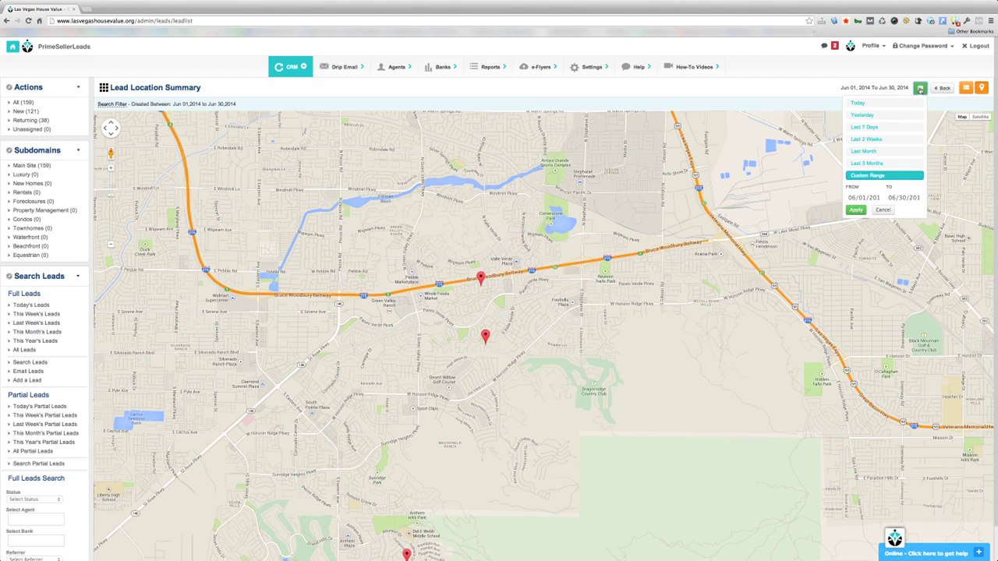
{"action": "left_click", "coordinate": [870, 163]}
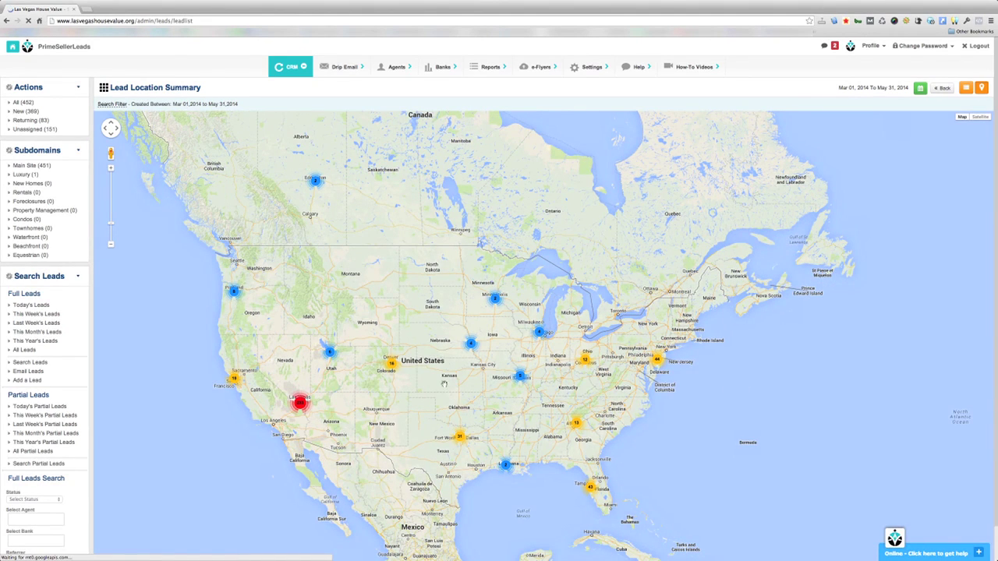
{"action": "left_click", "coordinate": [300, 404]}
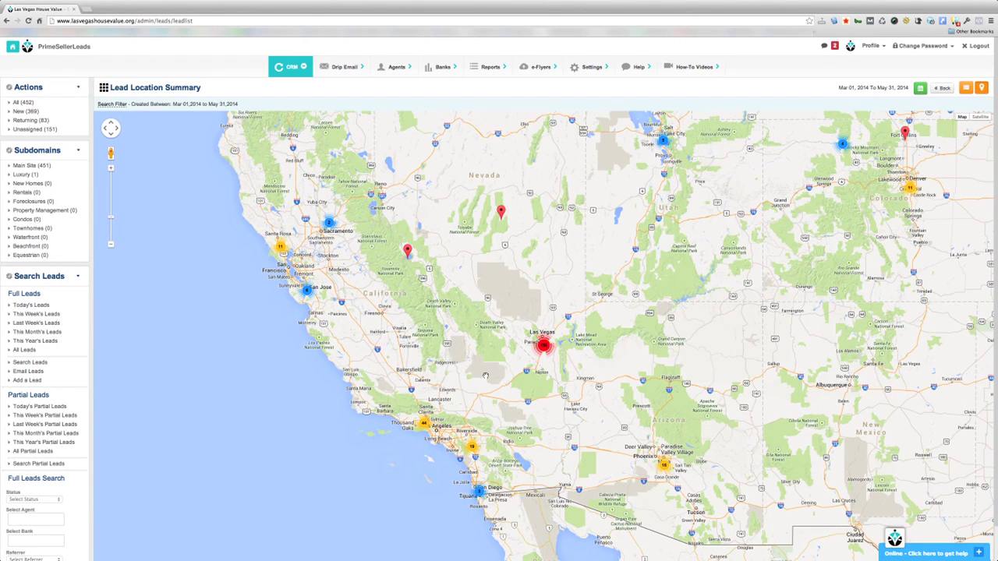
{"action": "left_click", "coordinate": [545, 347]}
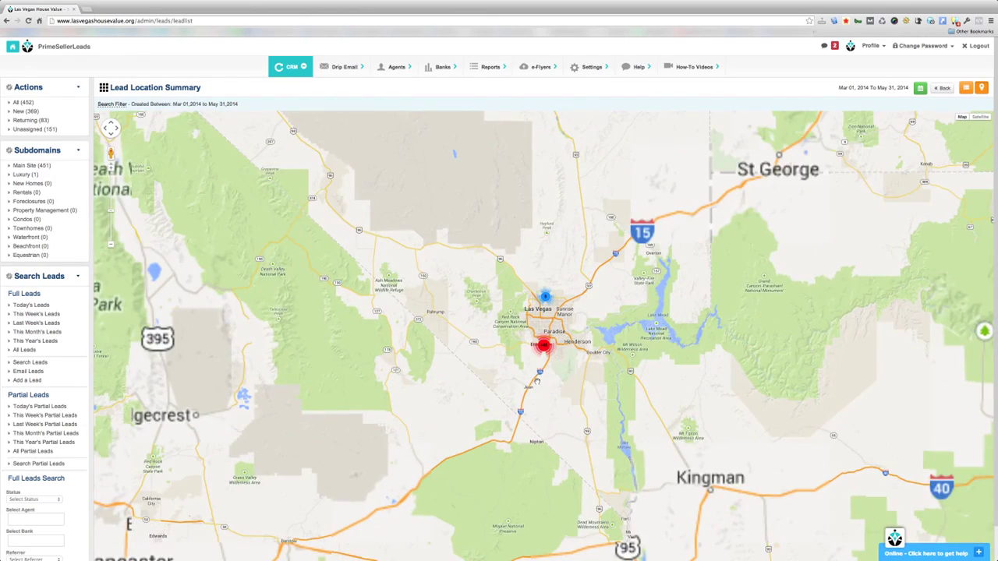
{"action": "left_click", "coordinate": [544, 345]}
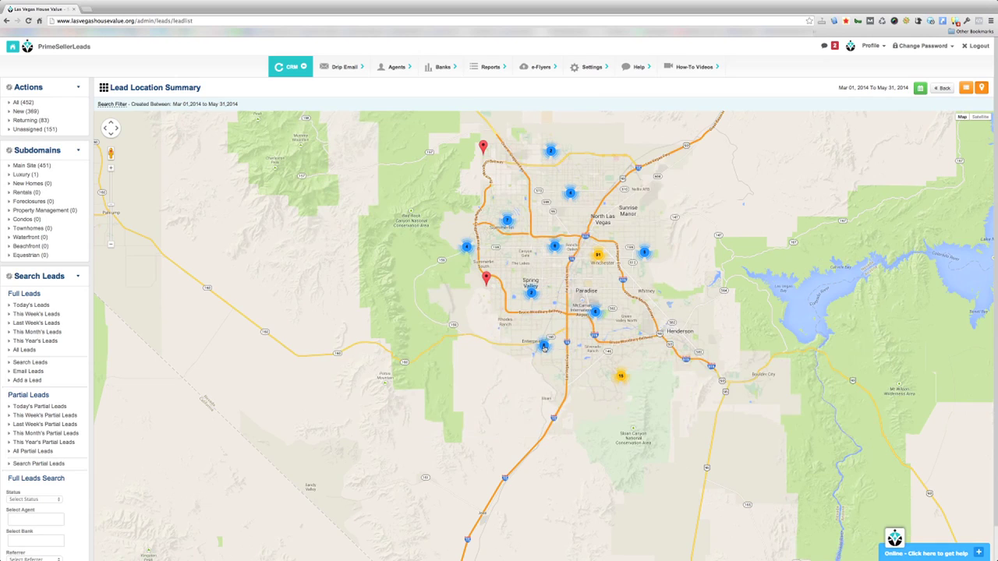
{"action": "left_click", "coordinate": [597, 255]}
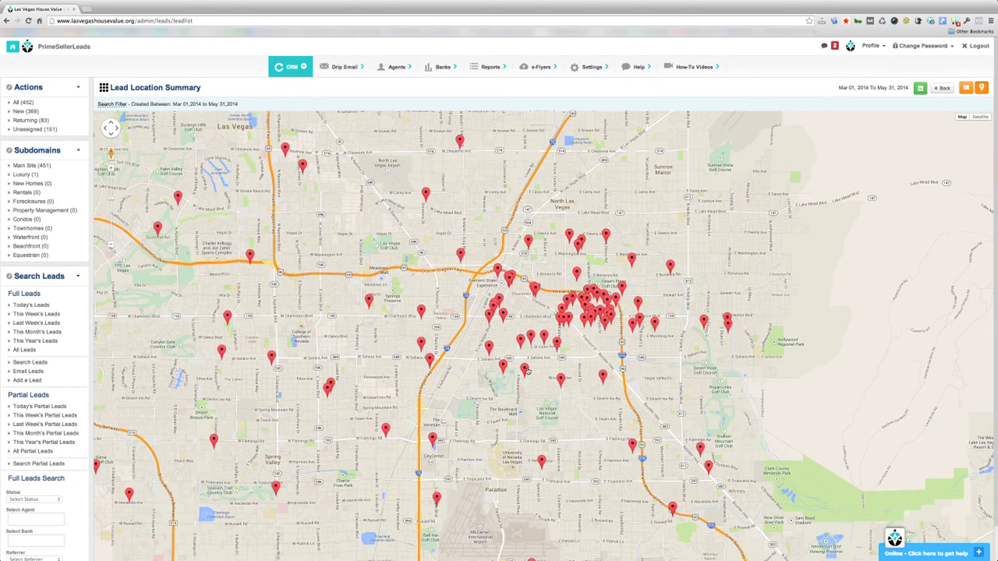
Step: Examine the dense group of lead pins around Charleston Blvd in Las Vegas at closer range
{"action": "left_click_drag", "start_coordinate": [692, 377], "coordinate": [604, 382]}
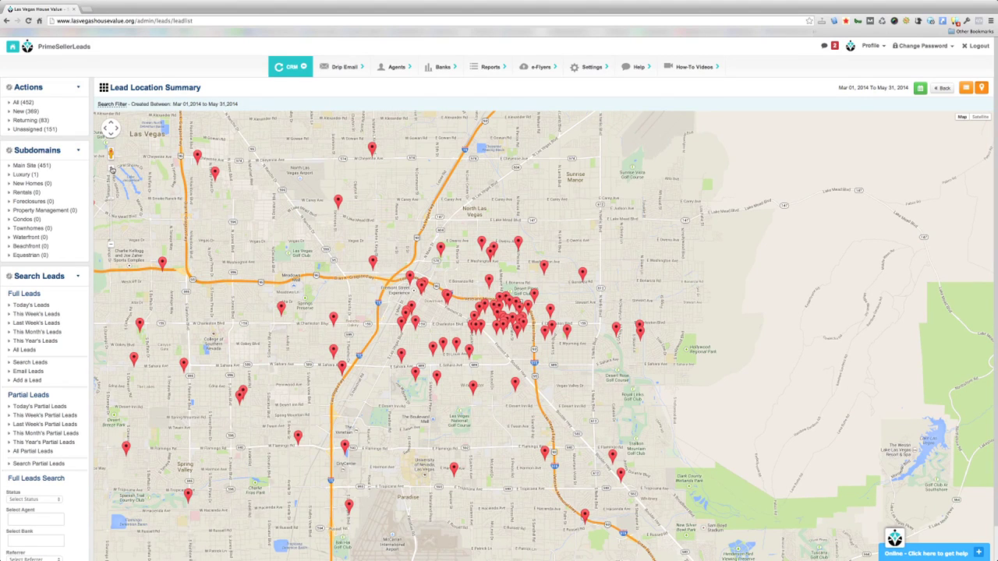
{"action": "left_click", "coordinate": [113, 171]}
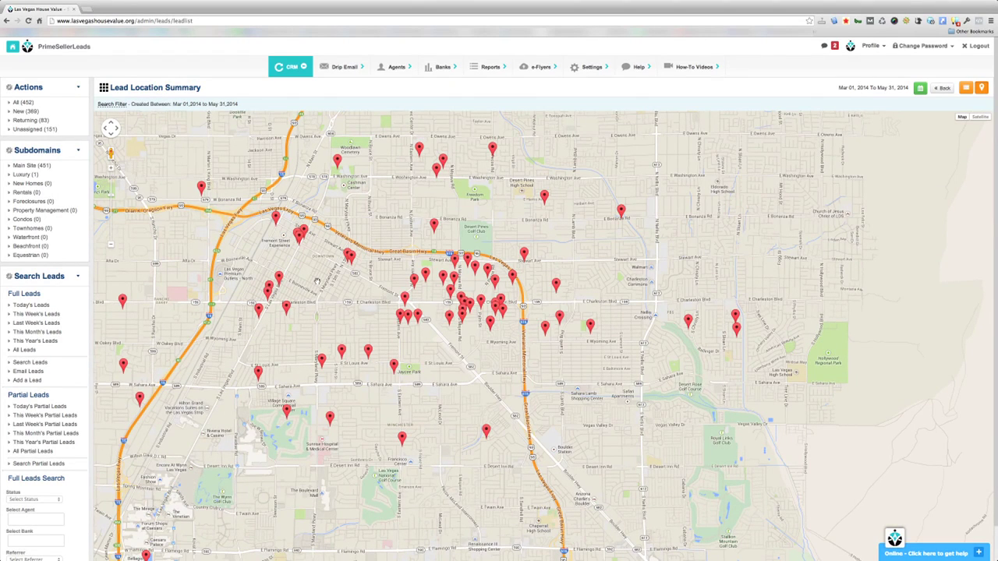
{"action": "left_click_drag", "start_coordinate": [304, 281], "coordinate": [334, 282]}
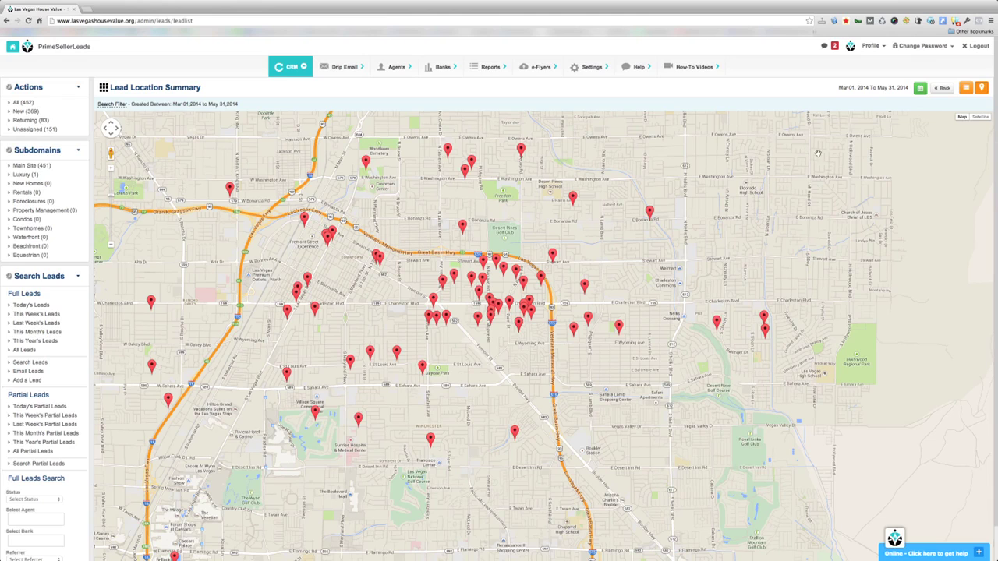
Step: Return to the leads list and filter it to This Week's Leads
{"action": "left_click", "coordinate": [966, 89]}
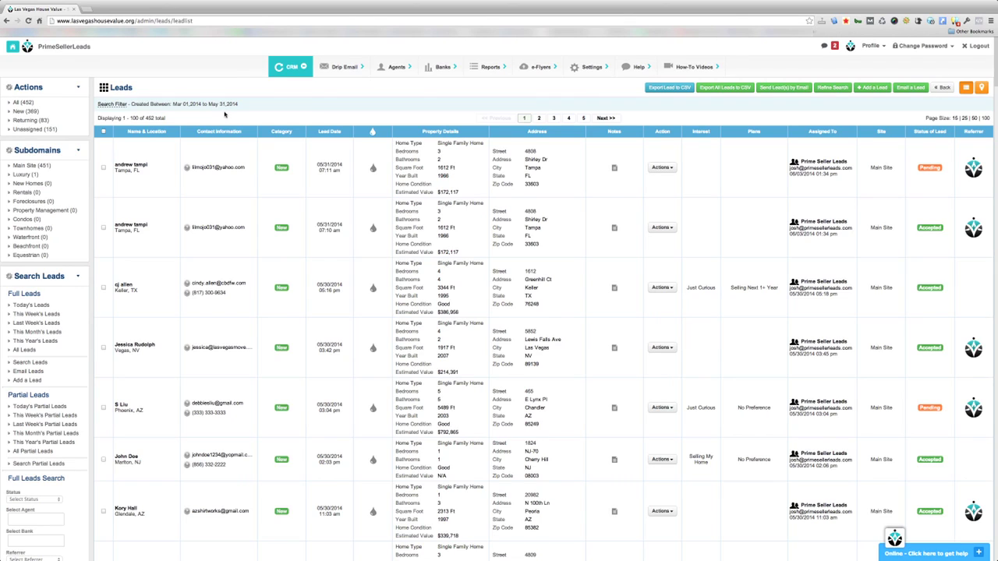
{"action": "mouse_move", "coordinate": [305, 68]}
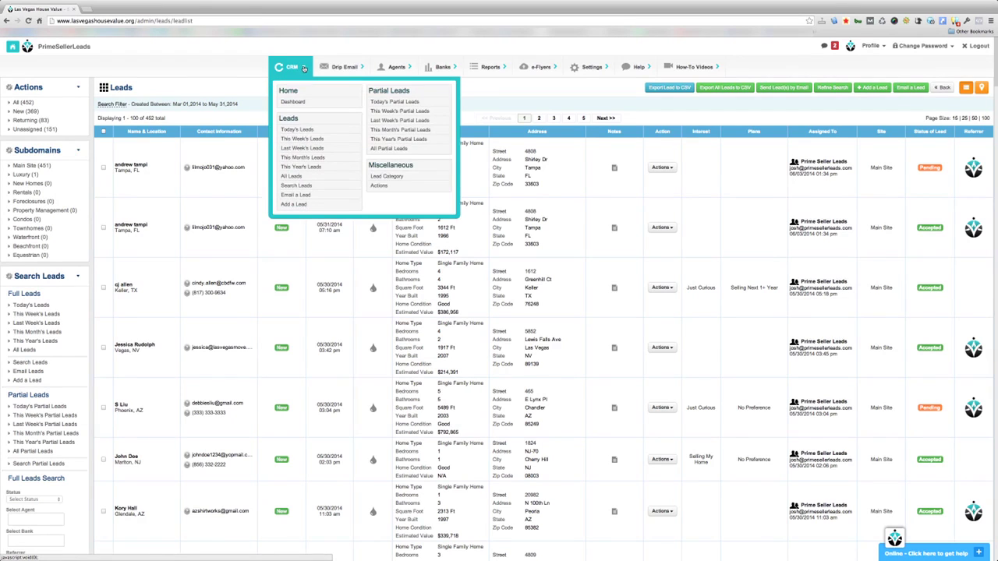
{"action": "left_click", "coordinate": [302, 139]}
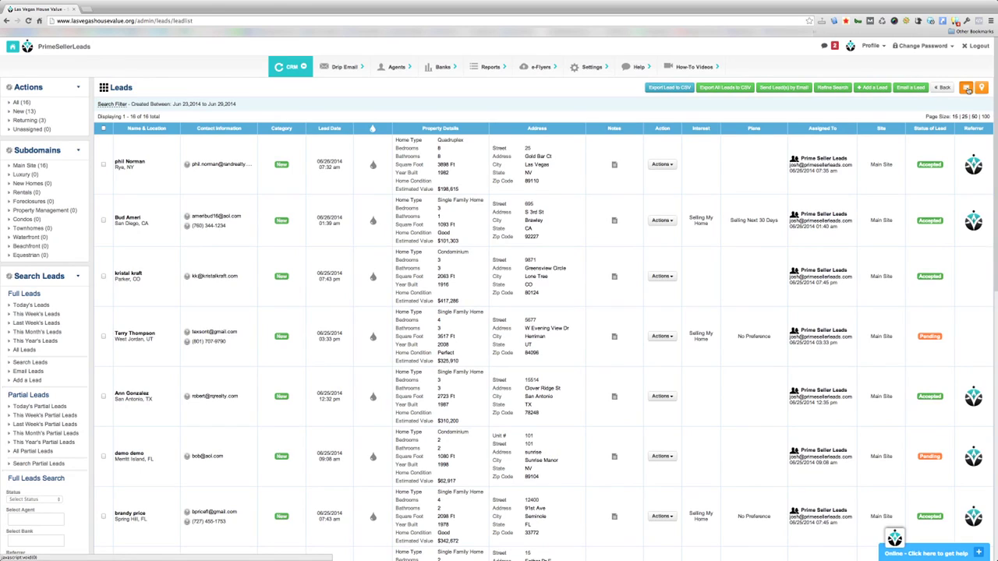
Step: View this week's leads on the Lead Location Summary map and switch back to the list view
{"action": "left_click", "coordinate": [982, 88]}
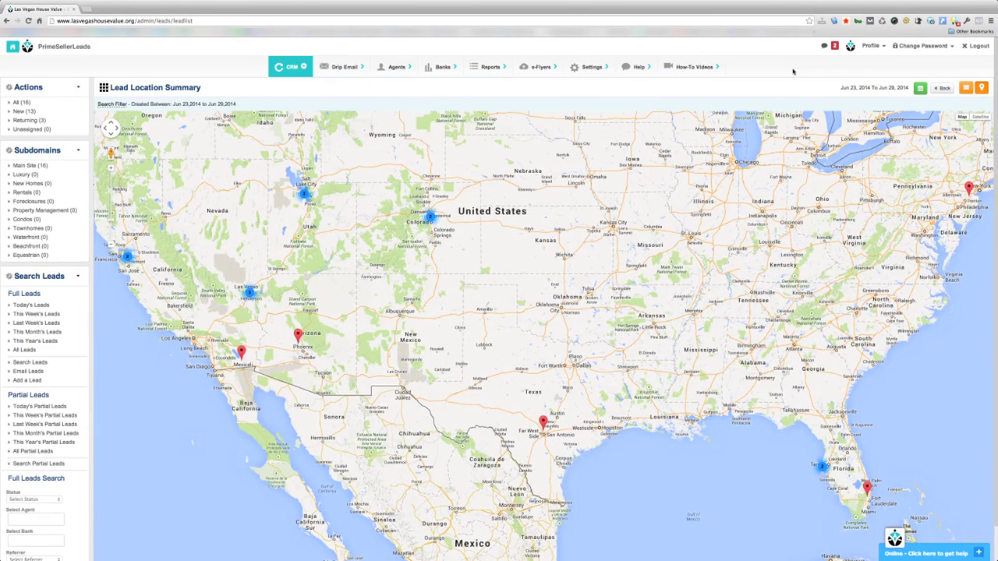
{"action": "left_click", "coordinate": [966, 89]}
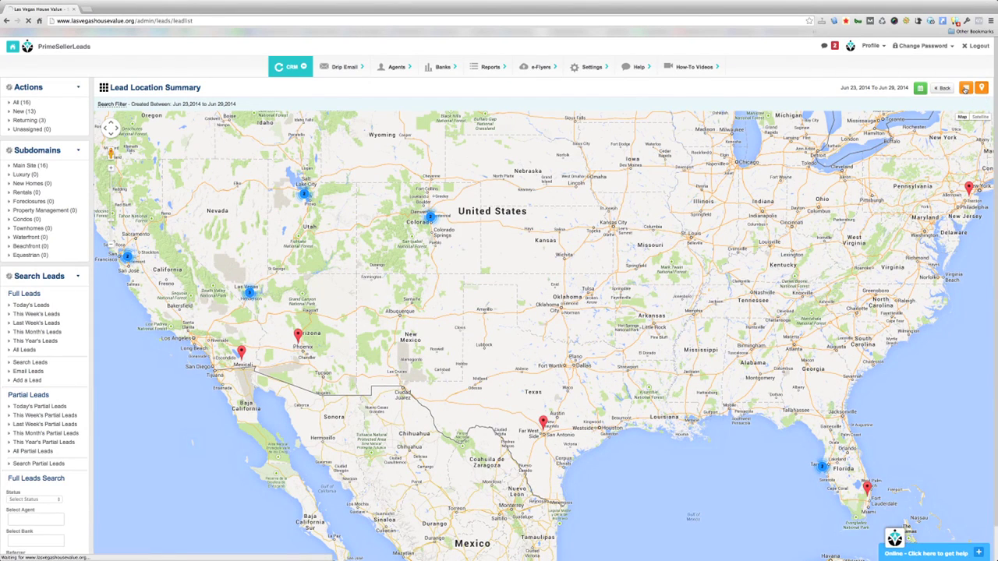